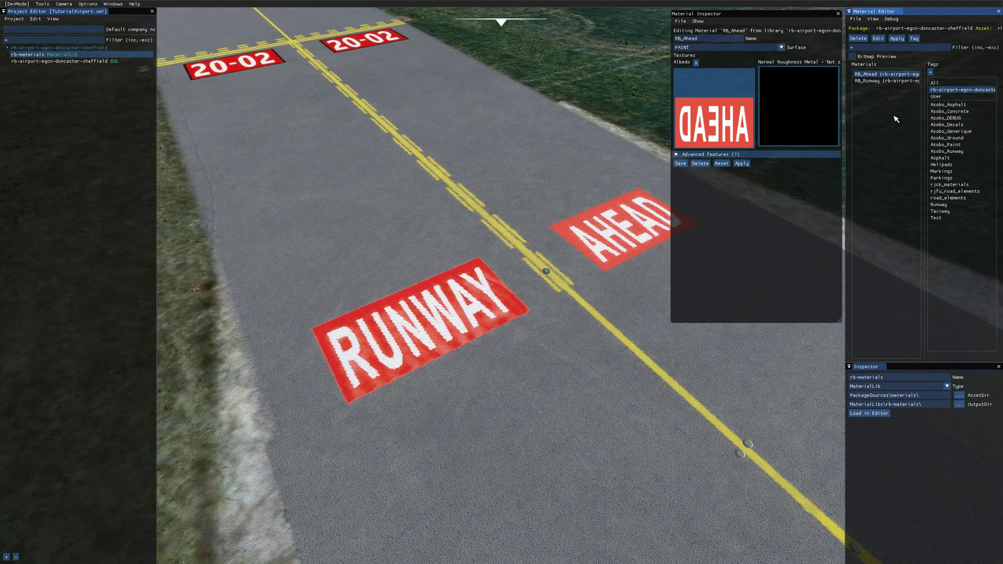
Step: Review the RB_Runway and RB_Ahead materials, save RB_Ahead and close the material inspector
left_click(881, 81)
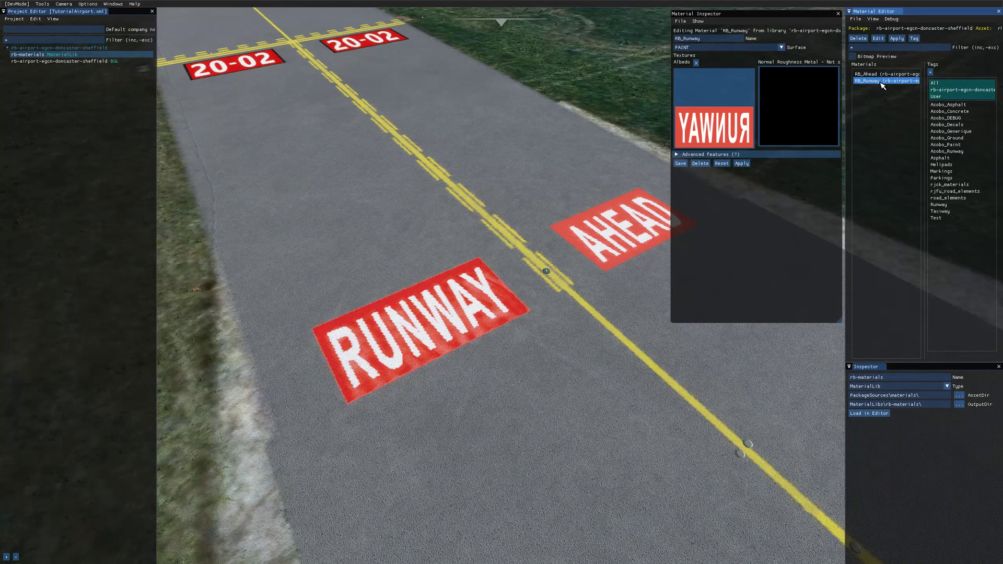
left_click(886, 74)
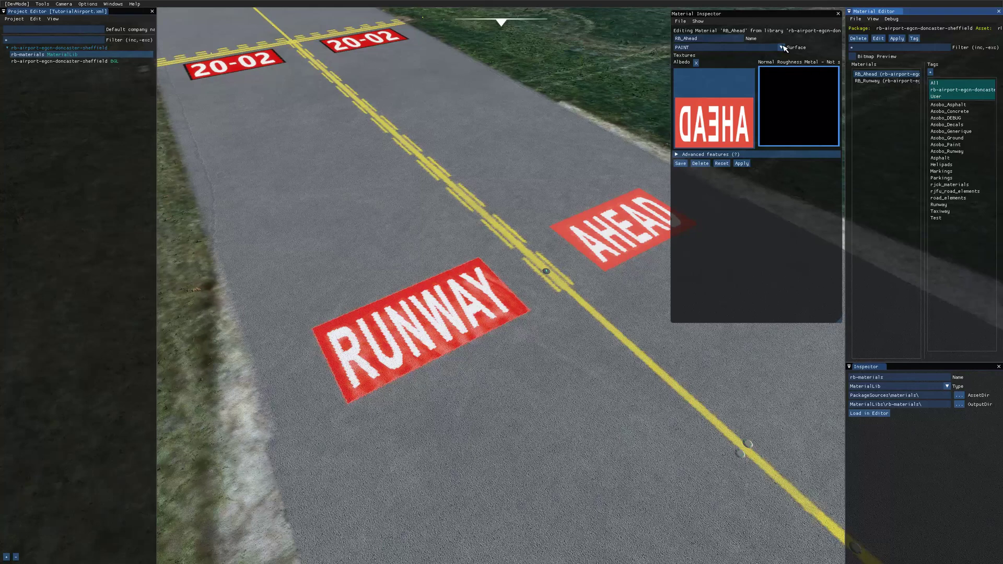
left_click(866, 81)
left_click(722, 163)
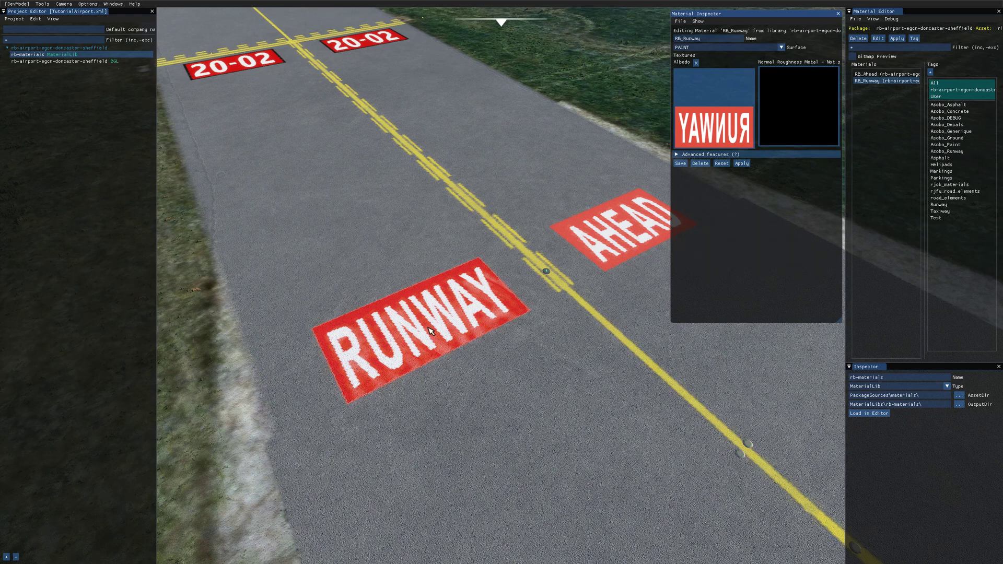
left_click(877, 74)
left_click(878, 81)
left_click(878, 74)
left_click(681, 164)
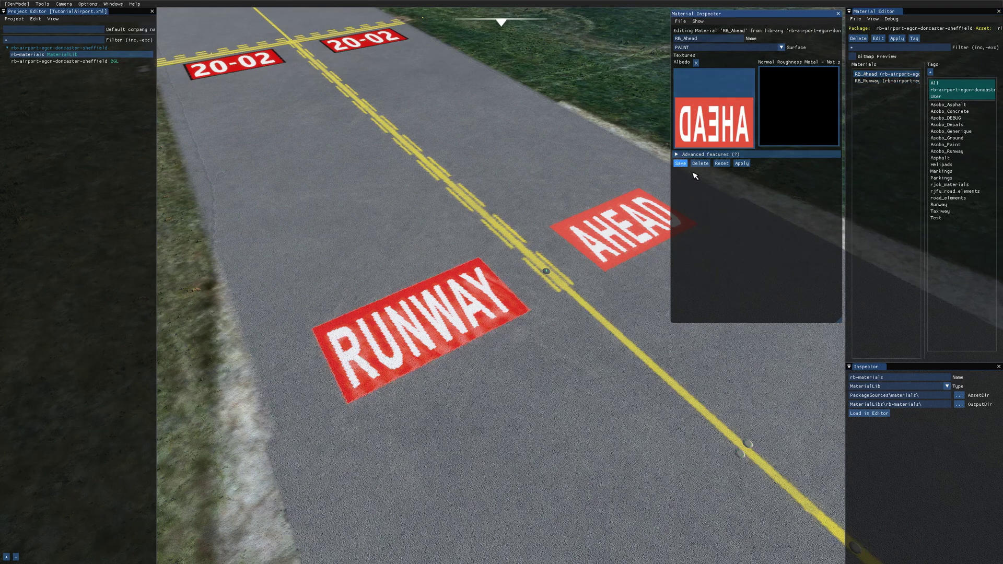
left_click(839, 14)
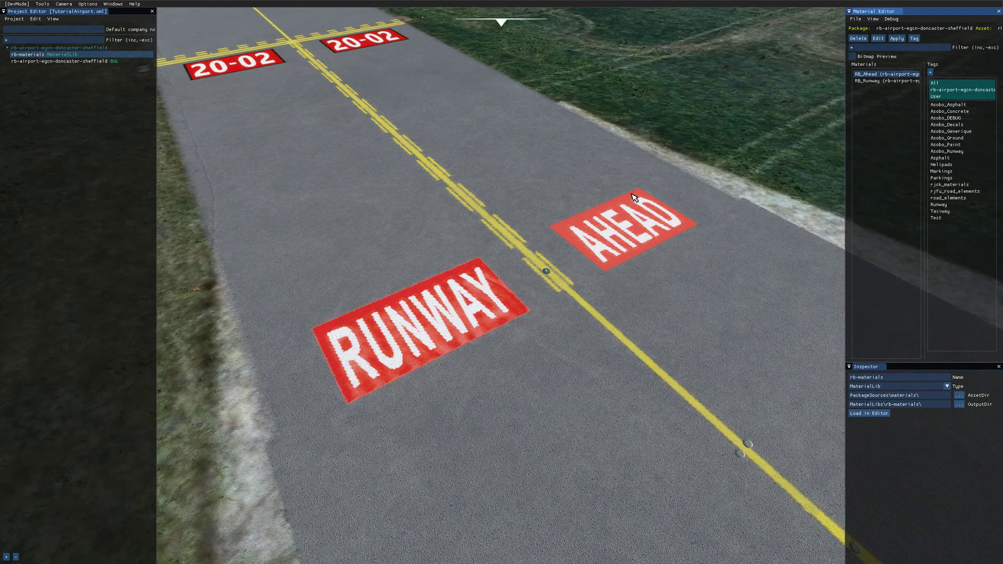
Step: Load the rb-airport-egcn-doncaster-sheffield BGL asset group into the scenery editor
key("d")
key("s")
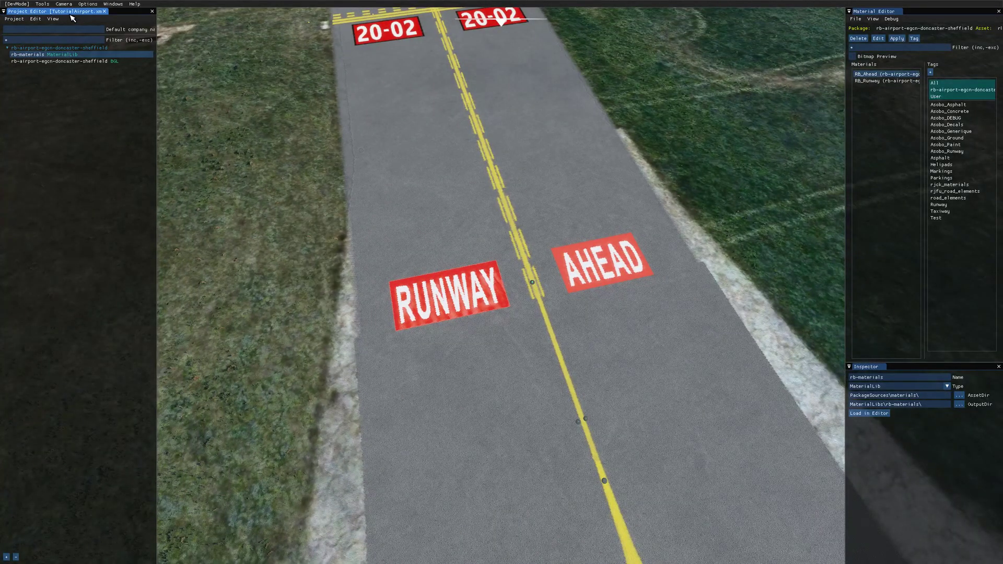
left_click(52, 61)
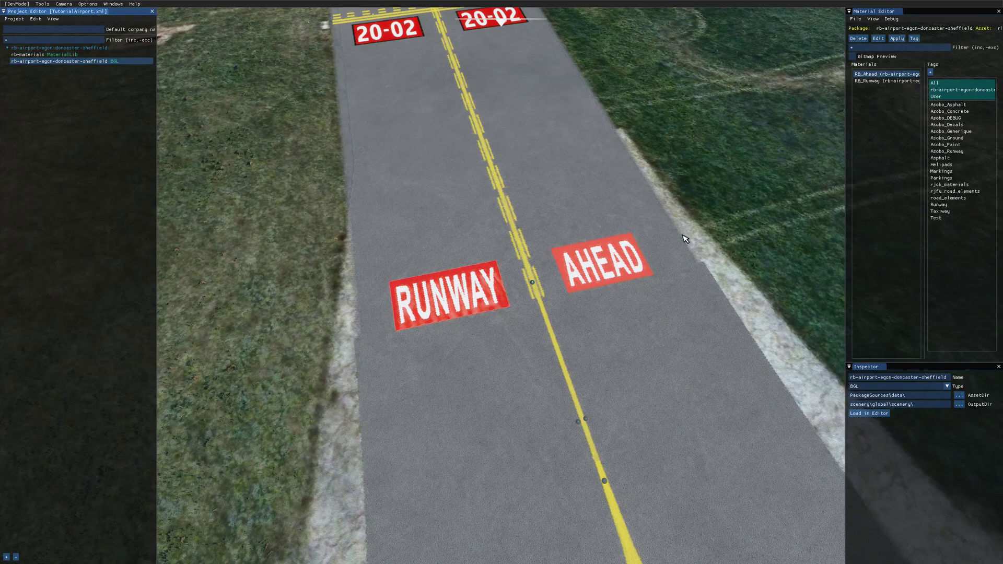
left_click(869, 413)
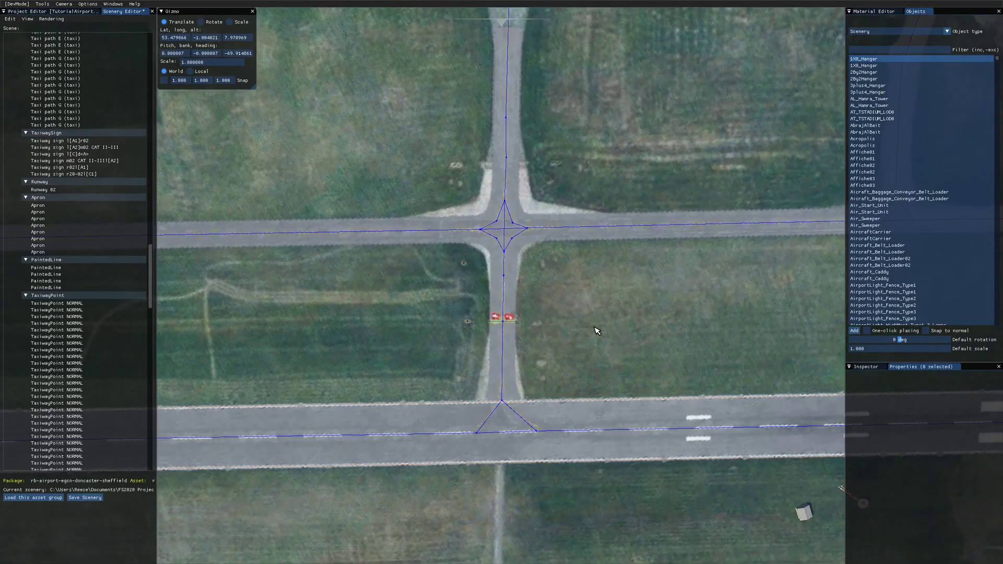
Step: Set the object type to be placed to Apron with the Square shape, working at the taxiway behind the 20-02 markings
middle_click_drag(594, 331, 647, 302)
scroll(519, 336, "up", 3)
scroll(525, 298, "up", 5)
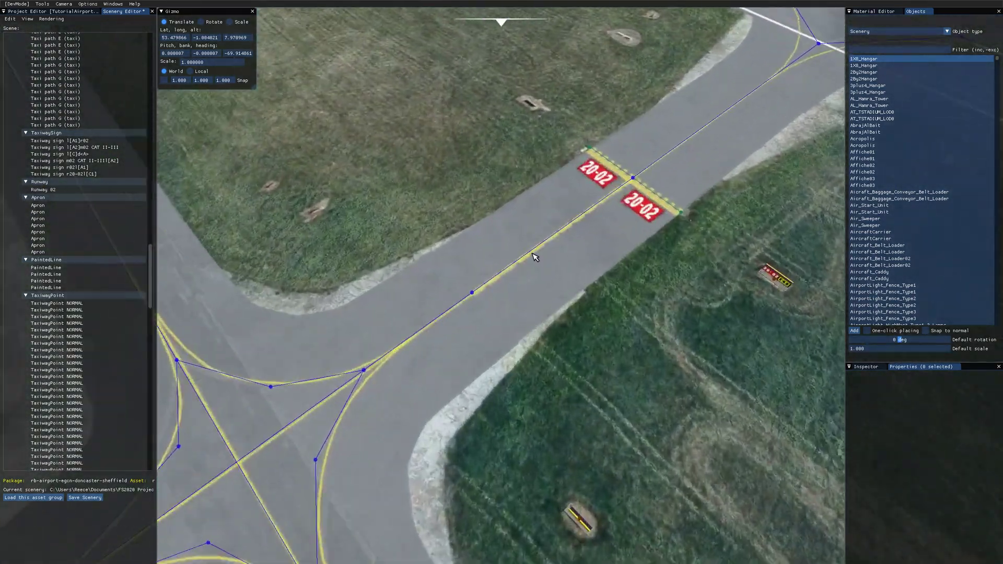
middle_click_drag(494, 322, 578, 324)
right_click_drag(581, 328, 548, 337)
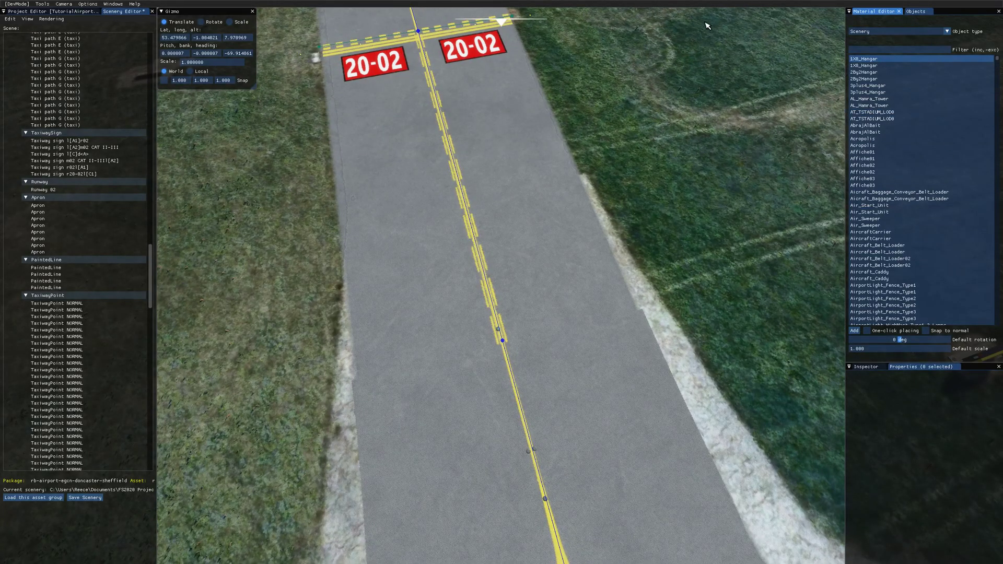
left_click(27, 19)
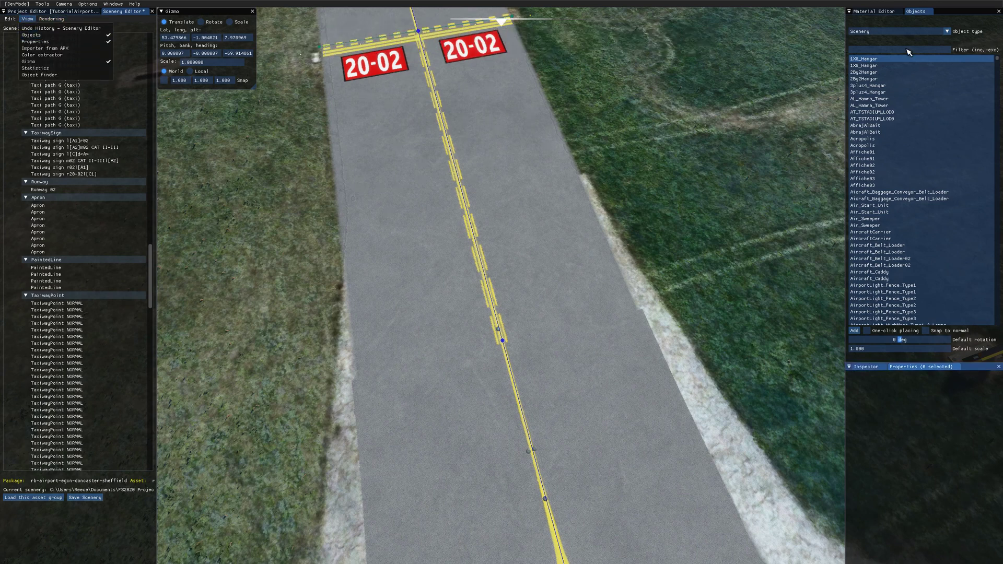
left_click(891, 43)
left_click(895, 32)
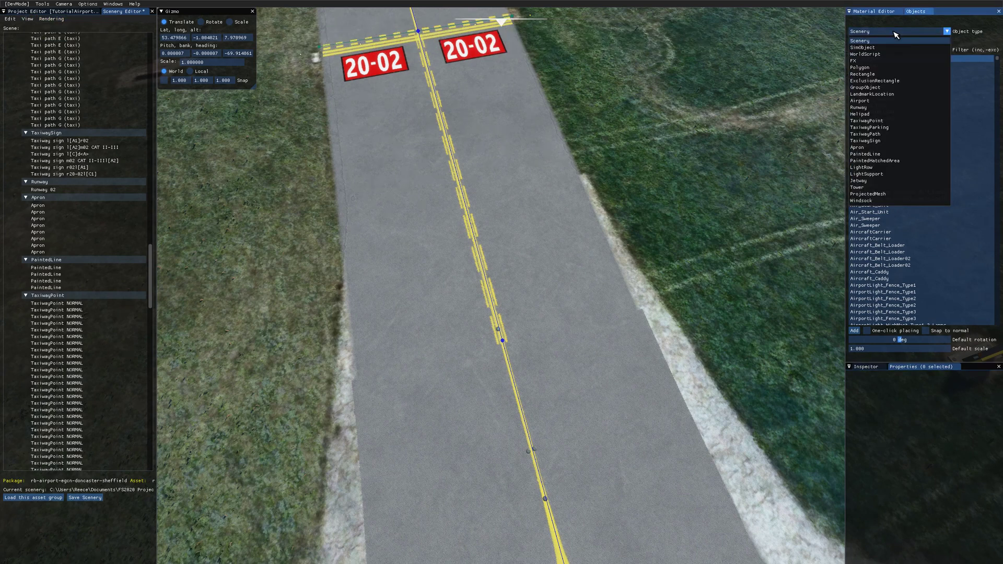
left_click(867, 148)
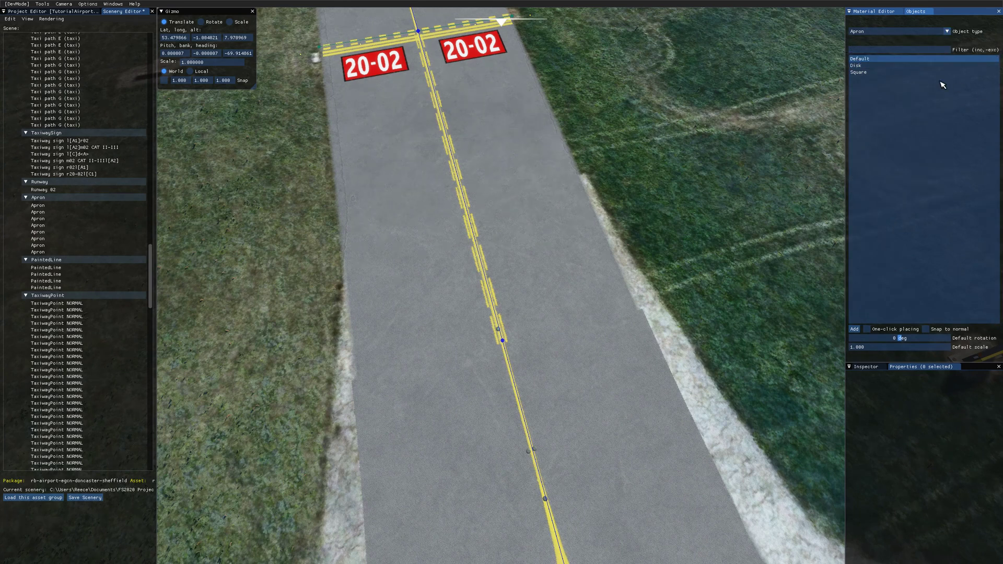
left_click(877, 66)
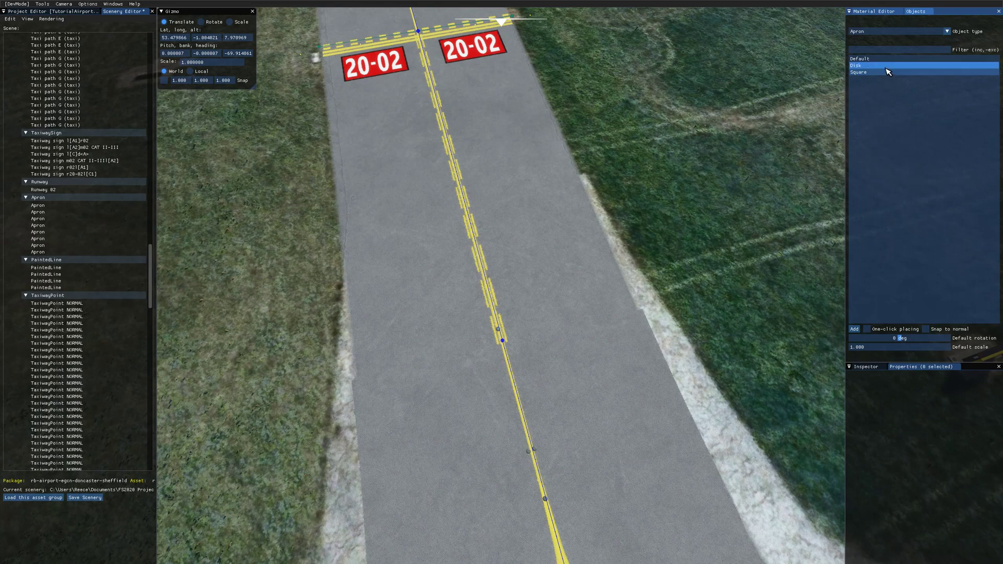
left_click(879, 73)
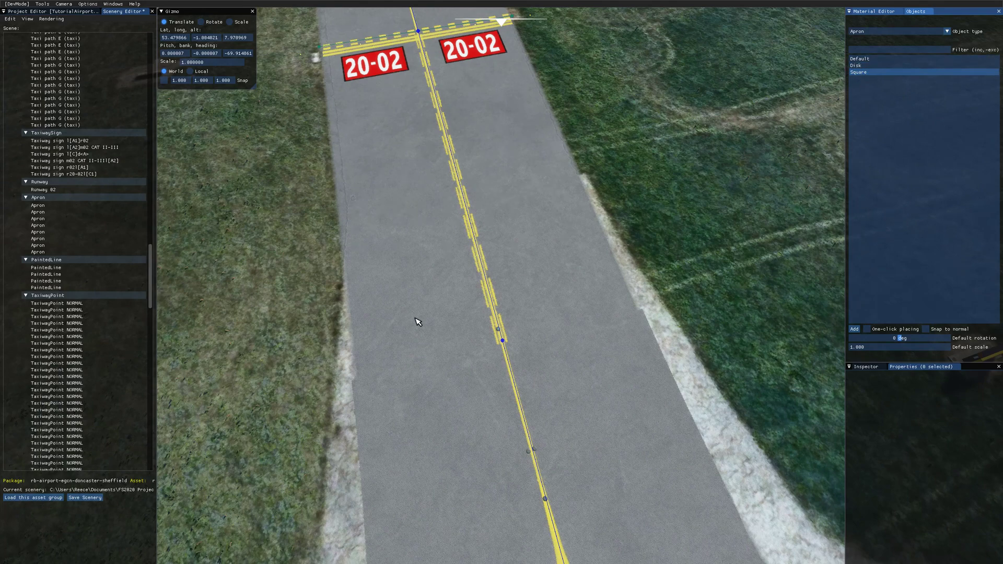
Step: Add a square apron and move it off the taxiway onto the adjacent grass
right_click_drag(541, 324, 510, 327)
key("a")
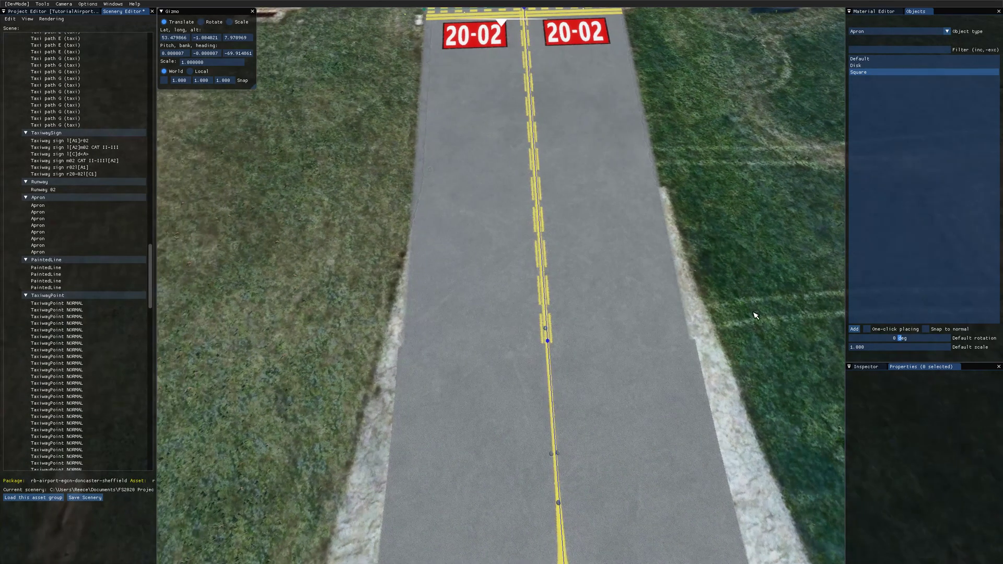
left_click(855, 329)
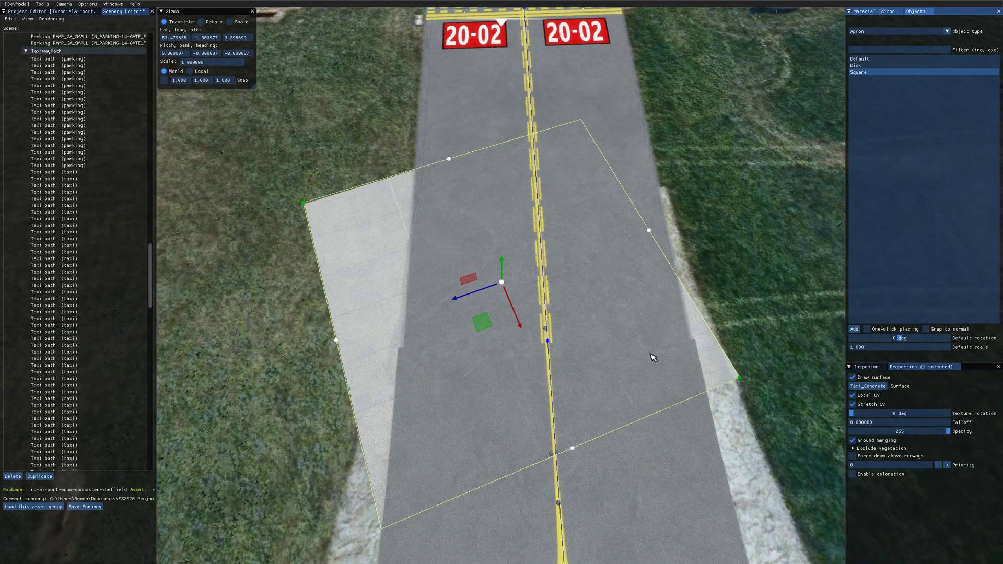
left_click_drag(490, 337, 390, 340)
key("a")
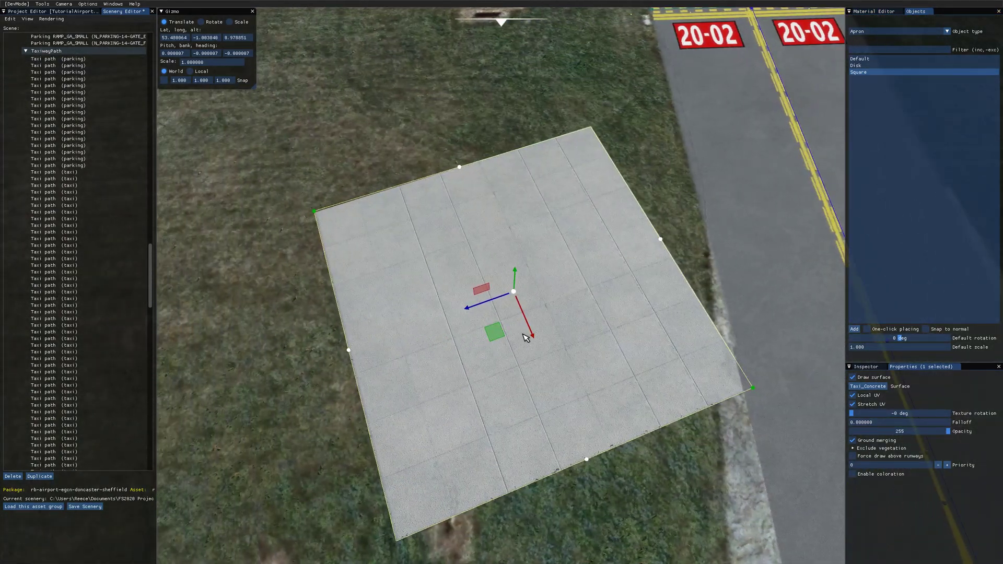
Step: Assign the project's RB_Runway material to the new apron's surface
left_click(874, 11)
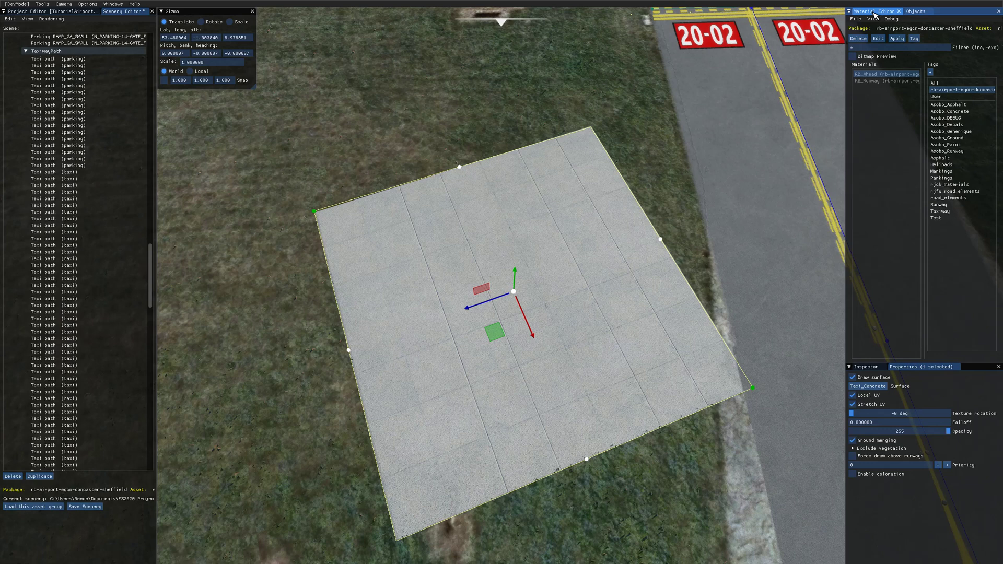
left_click(939, 89)
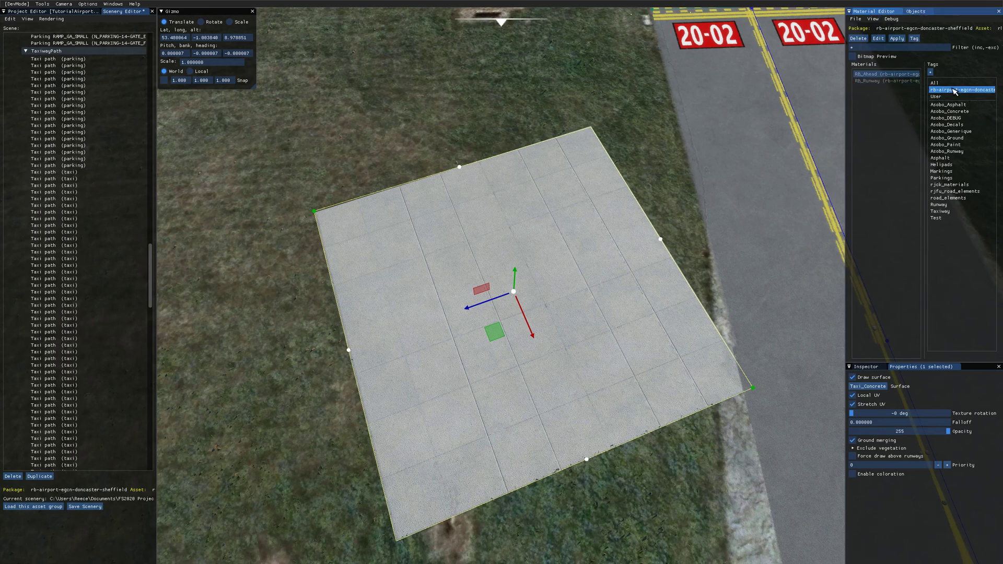
left_click(882, 74)
left_click(883, 80, "shift")
left_click(883, 75)
left_click(878, 81)
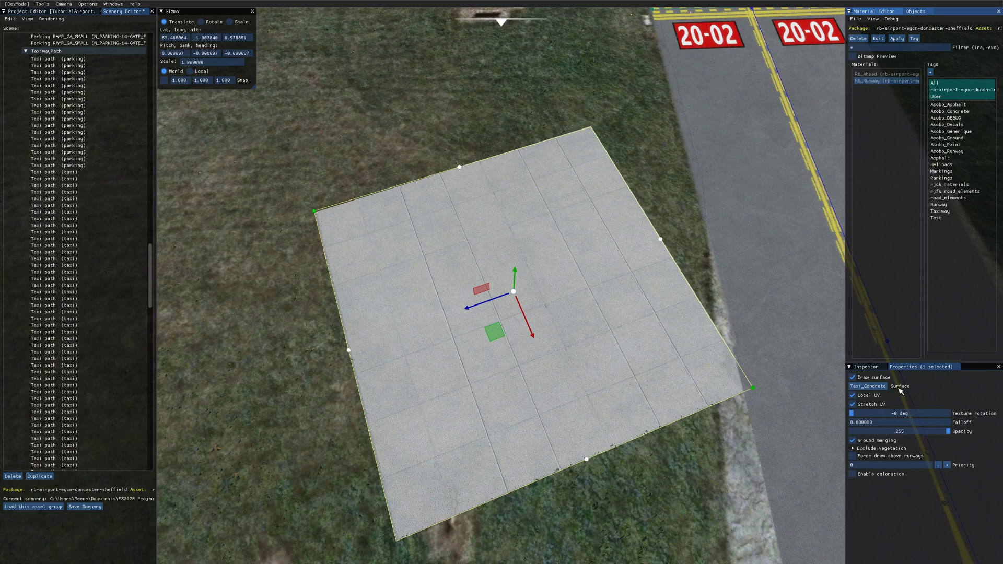
left_click(882, 387)
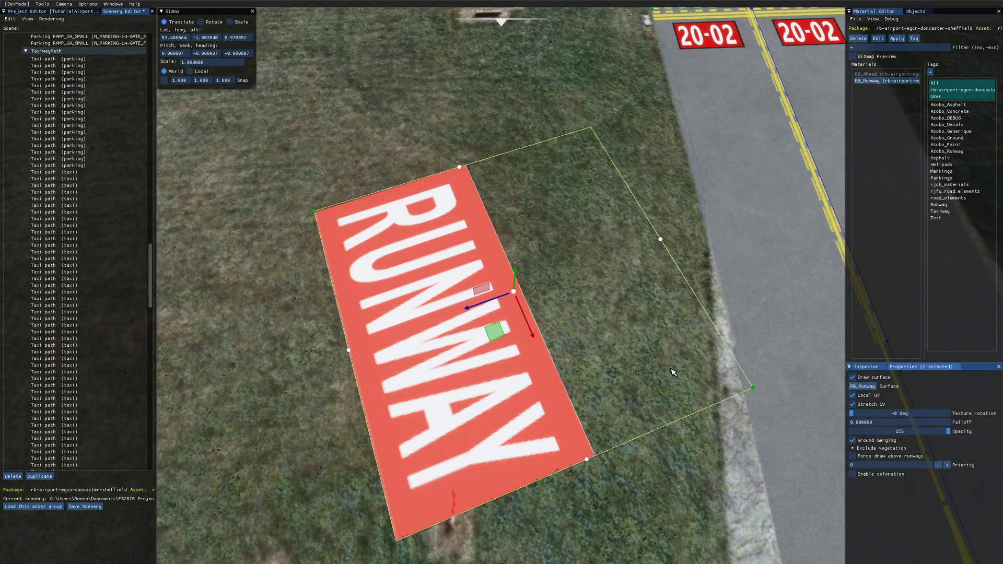
Step: Try the apron without Stretch UV and Local UV, move it onto the taxiway, and re-enable both options
left_click(852, 404)
left_click(852, 395)
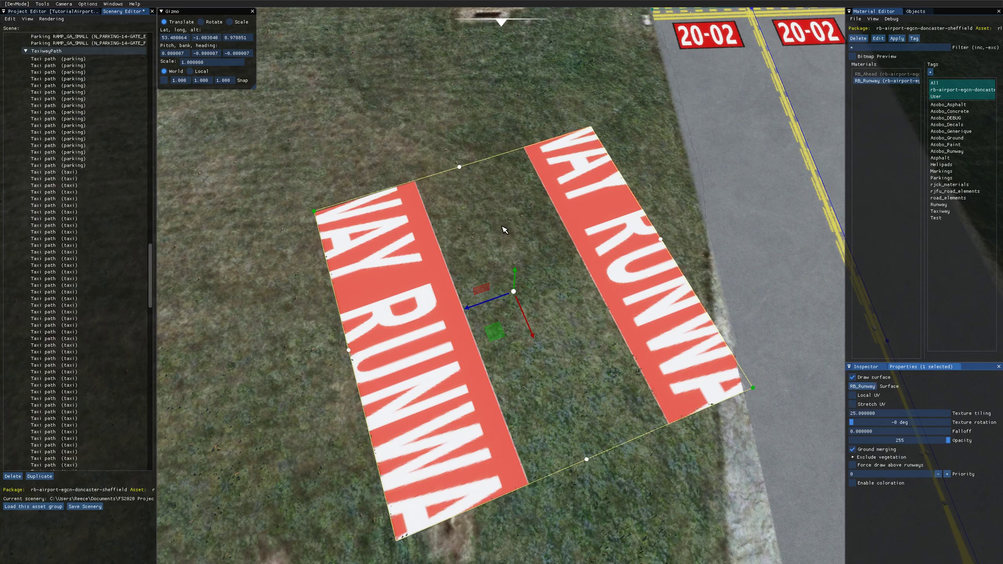
left_click_drag(493, 331, 661, 386)
left_click(852, 395)
left_click(852, 404)
Step: Enable Force draw above runways for the apron, then rotate it to about -71 degrees heading and reposition it across the taxiway
key("d")
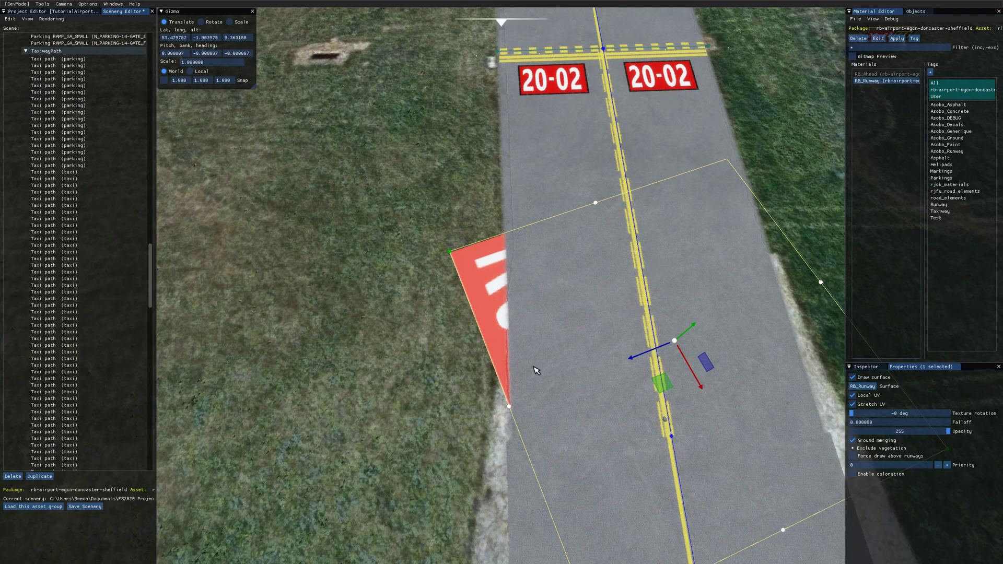
left_click(859, 458)
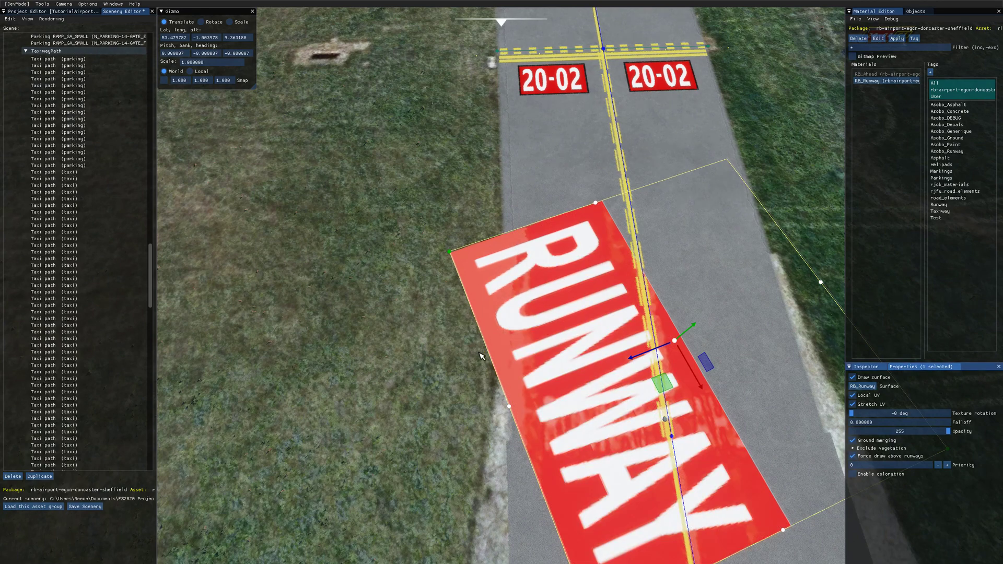
left_click_drag(660, 381, 693, 392)
key("r")
key("w")
left_click_drag(648, 375, 685, 313)
key("d")
key("d")
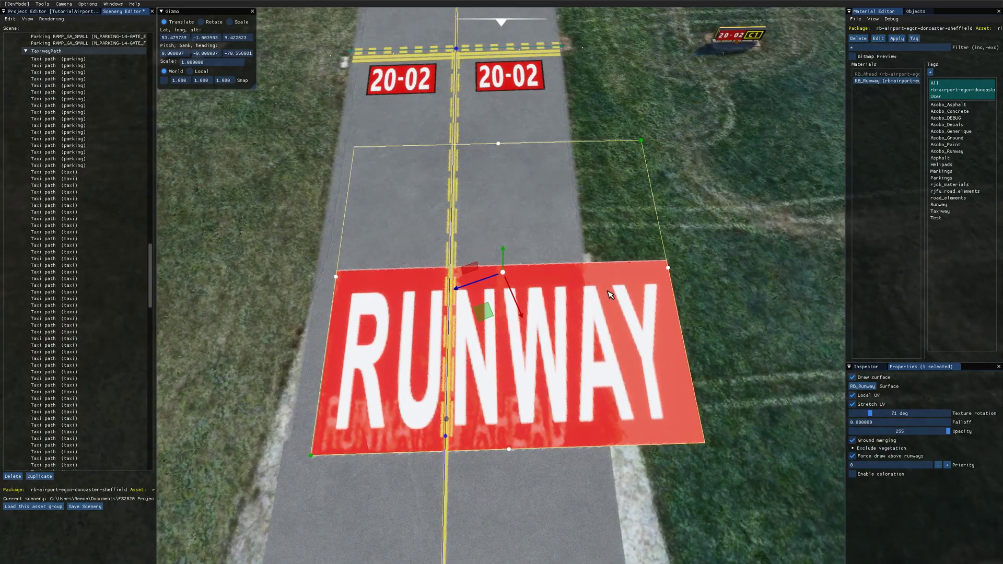
Step: Narrow and shorten the apron so the RUNWAY marking fits between the taxiway centreline and the left pavement edge
left_click_drag(668, 269, 405, 330)
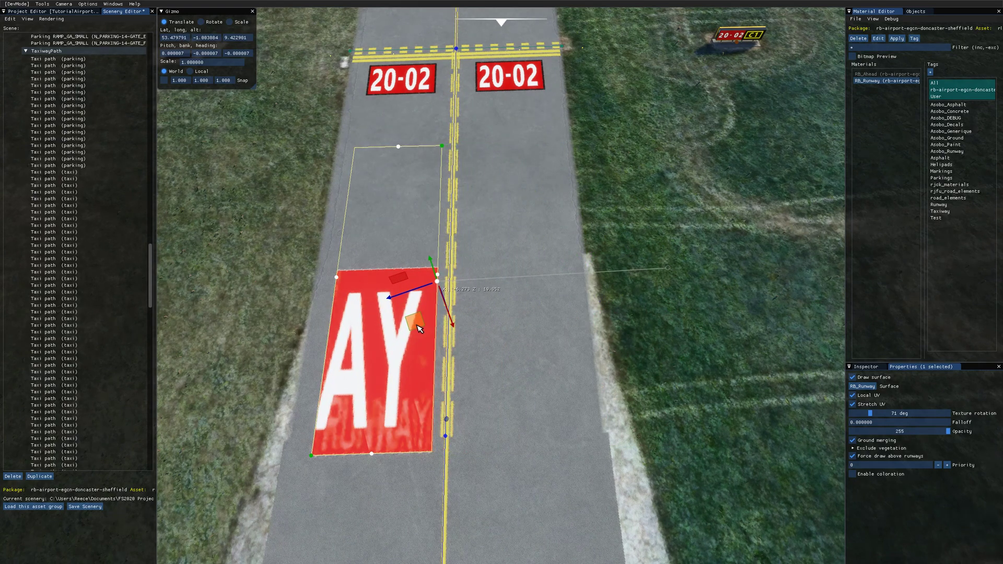
left_click(398, 146)
left_click_drag(379, 185, 370, 406)
key("a")
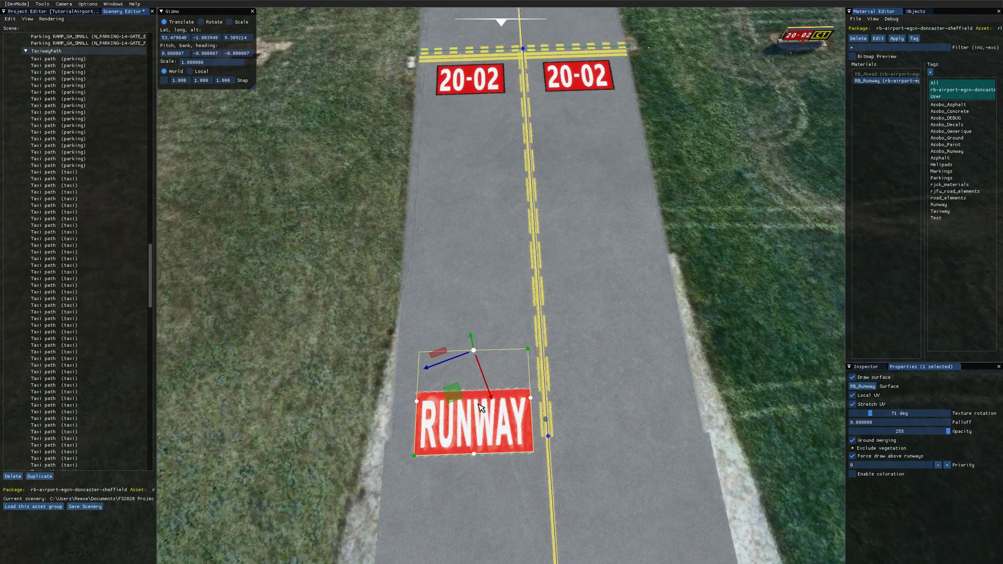
Step: Pull in the apron's far edge to trim off the empty area above the RUNWAY text
scroll(478, 398, "up", 2)
key("s")
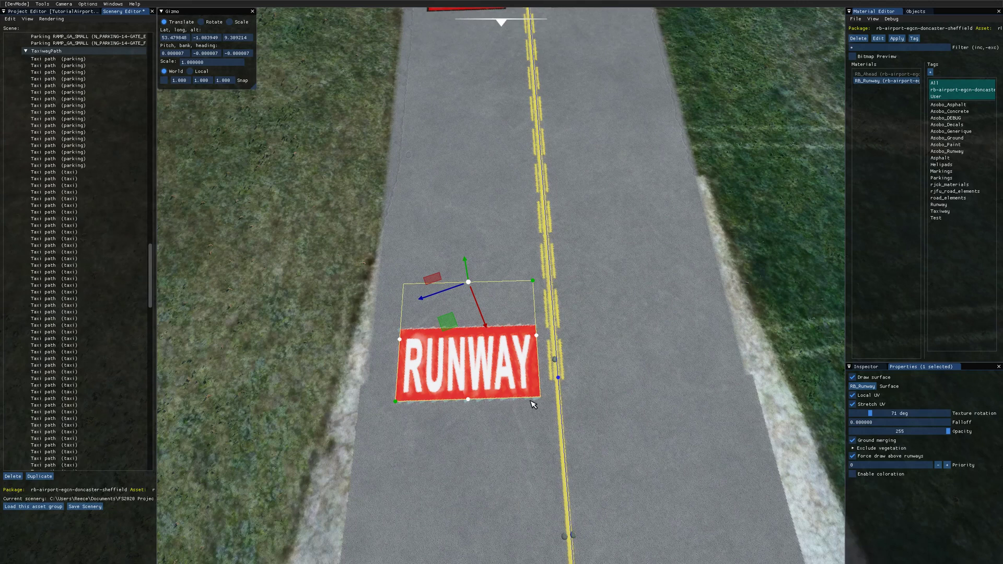
mouse_move(447, 321)
left_mouse_down()
mouse_move(452, 247)
mouse_move(448, 373)
mouse_move(451, 305)
left_mouse_up()
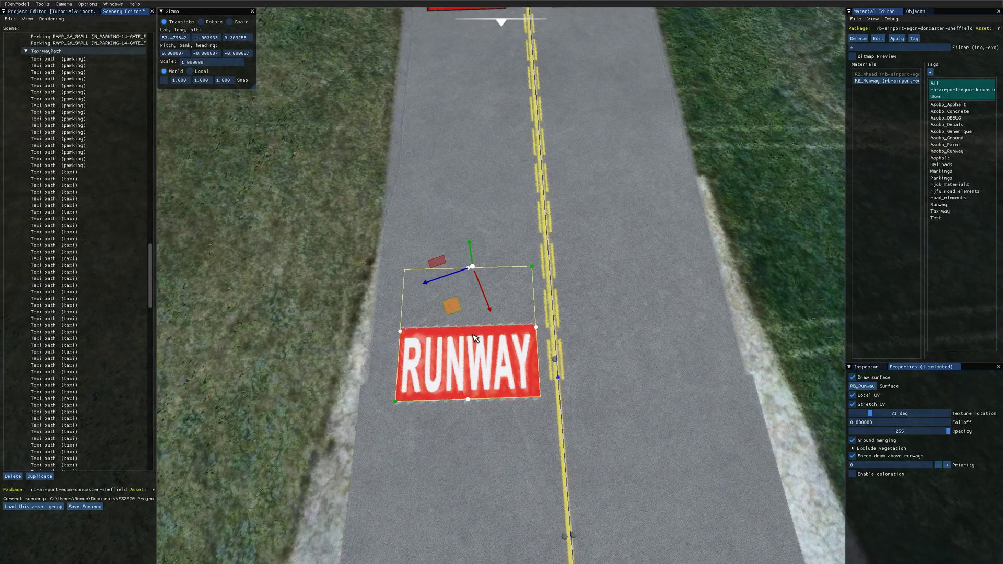
key("w")
right_click_drag(477, 343, 491, 342)
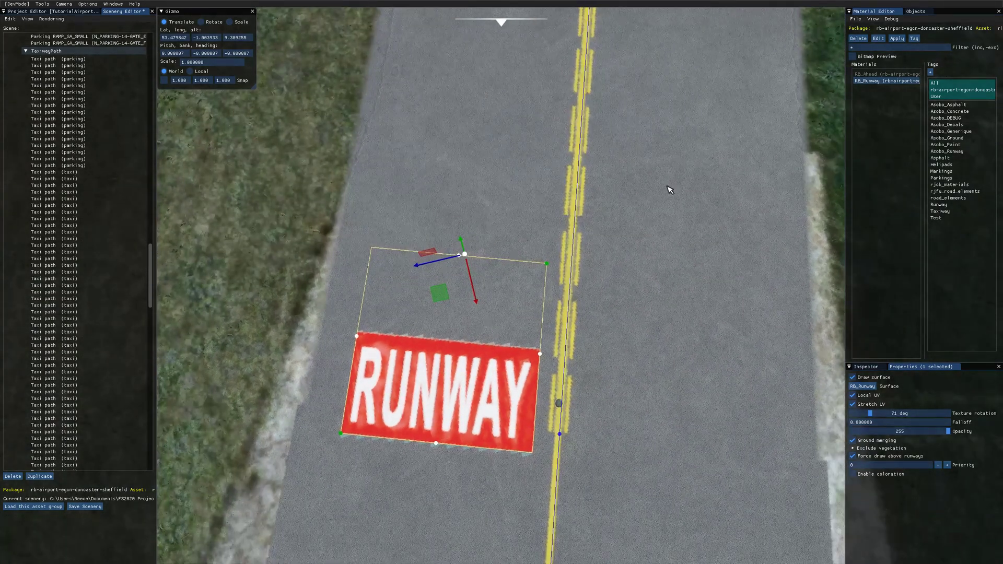
left_click_drag(446, 301, 440, 391)
left_click(481, 301)
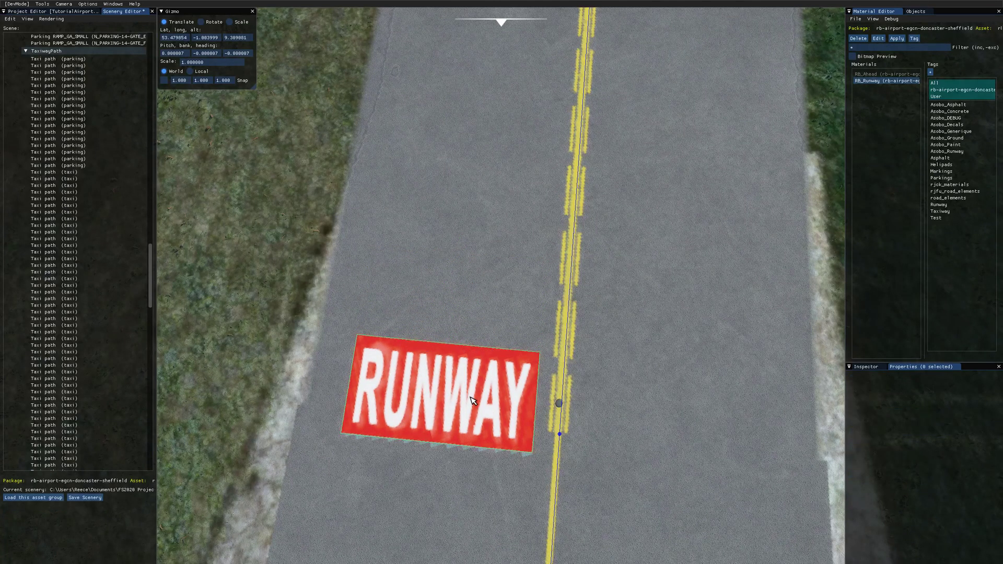
Step: Shrink the RUNWAY apron from its near and centreline-side edges and shift it slightly toward the taxiway centreline
left_click(472, 400)
mouse_move(425, 437)
left_mouse_down()
mouse_move(424, 391)
mouse_move(424, 421)
mouse_move(434, 423)
mouse_move(425, 419)
left_mouse_up()
left_click(532, 378)
left_click_drag(509, 421, 486, 415)
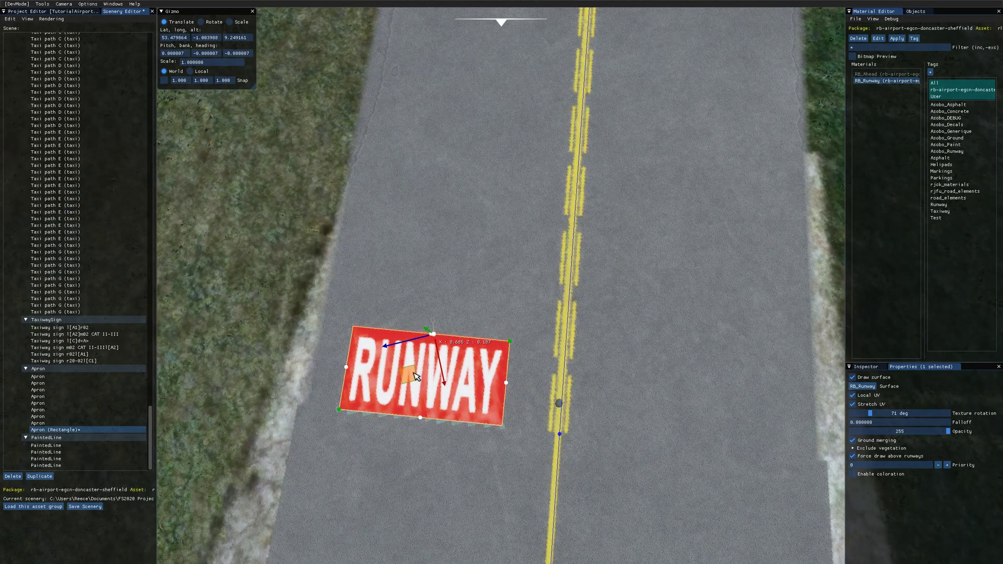
mouse_move(410, 421)
left_mouse_down()
mouse_move(433, 413)
mouse_move(418, 415)
mouse_move(424, 423)
left_mouse_up()
left_click(486, 498)
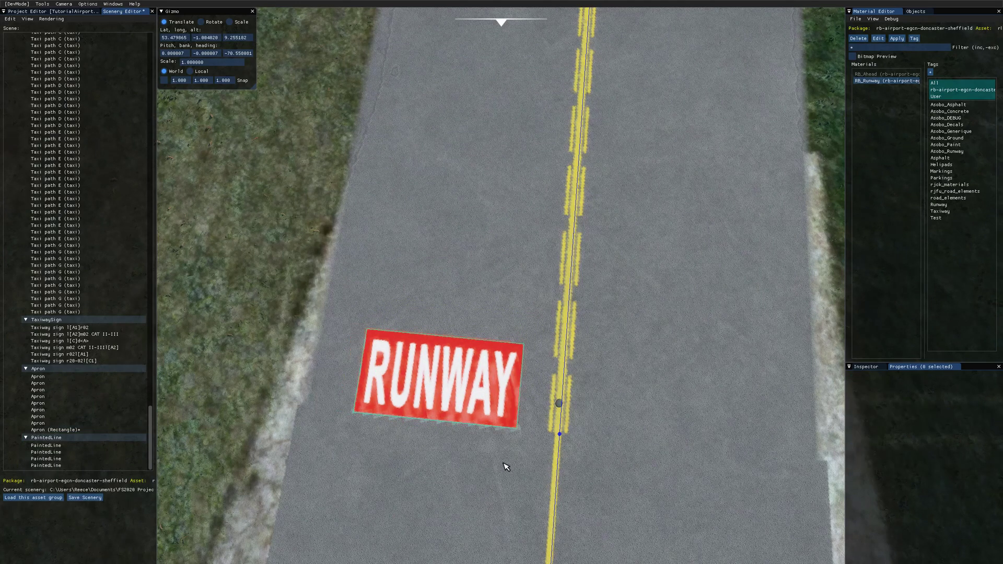
Step: Rotate the RUNWAY apron to about -68 degrees heading so it sits square to the taxiway centreline, and nudge its position
scroll(488, 448, "down", 3)
key("e")
left_click(481, 355)
key("e")
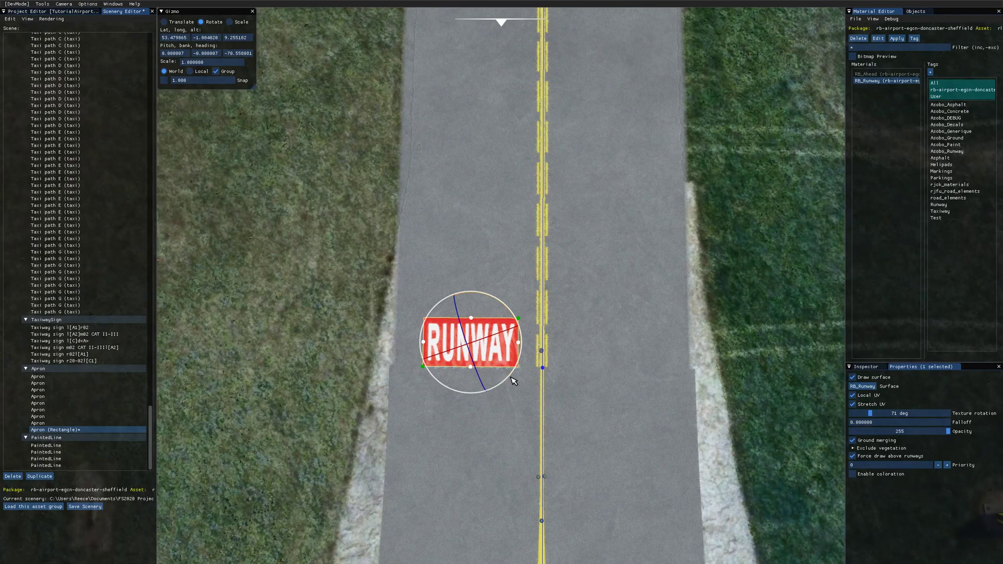
left_click_drag(512, 380, 513, 382)
left_click(496, 417)
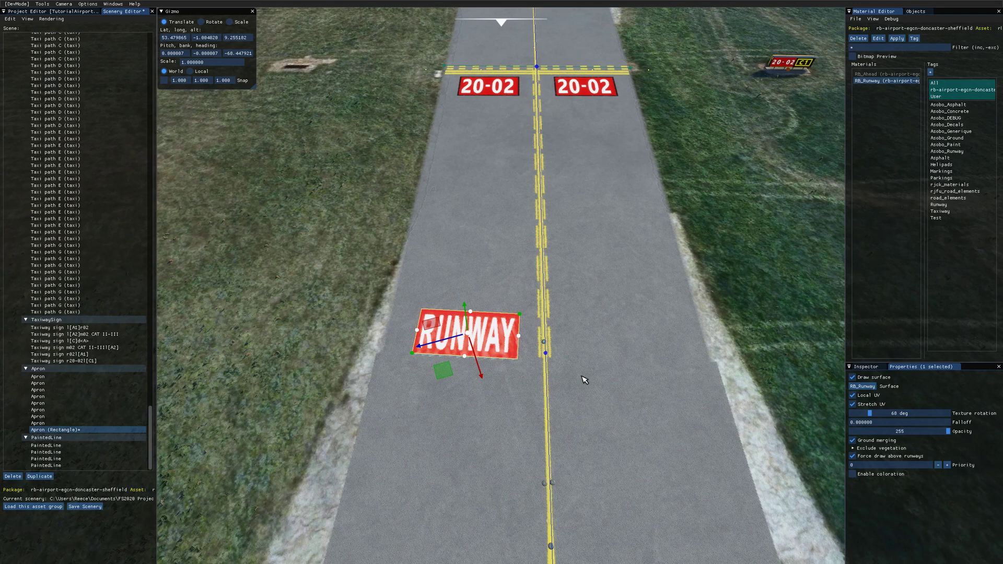
left_click_drag(443, 371, 442, 370)
Step: Duplicate the RUNWAY apron and move the copy across the taxiway centreline, level with the original
left_click(66, 447)
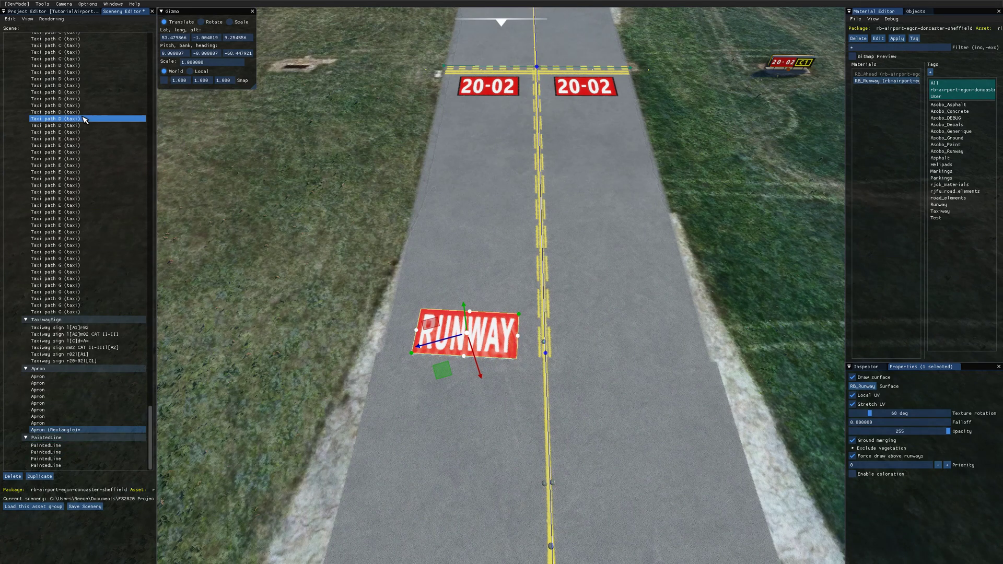
left_click(67, 430)
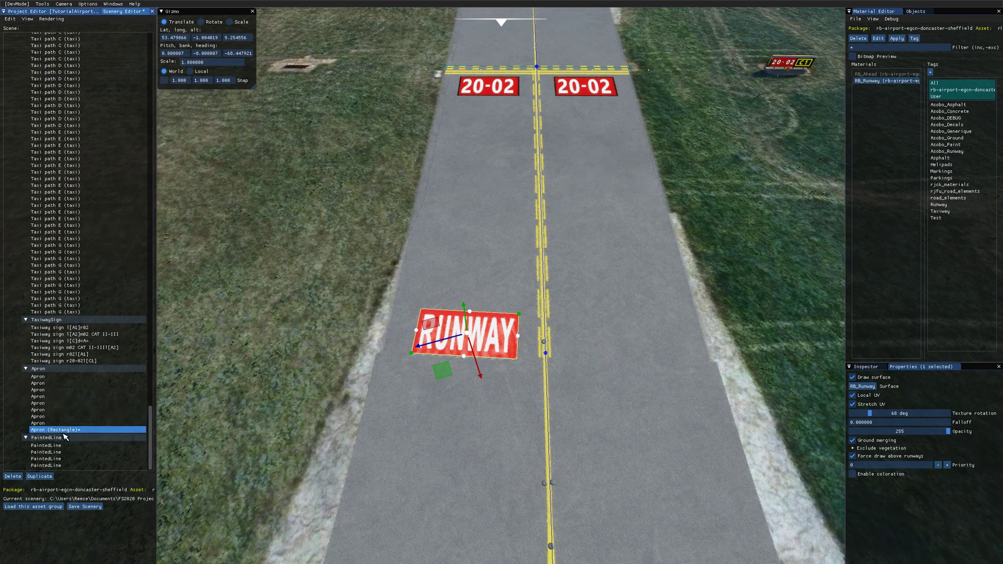
left_click(46, 476)
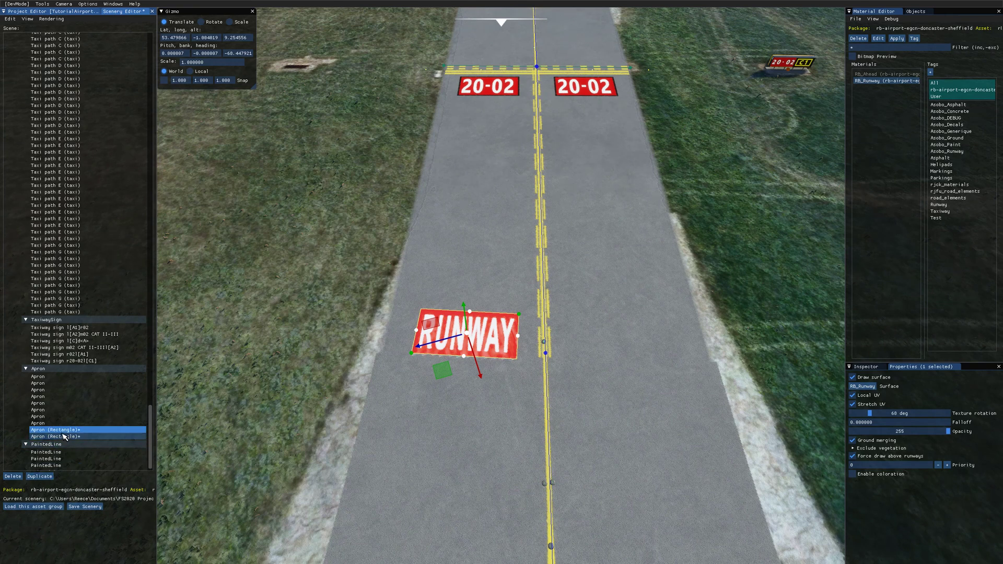
left_click_drag(447, 369, 608, 377)
key("w")
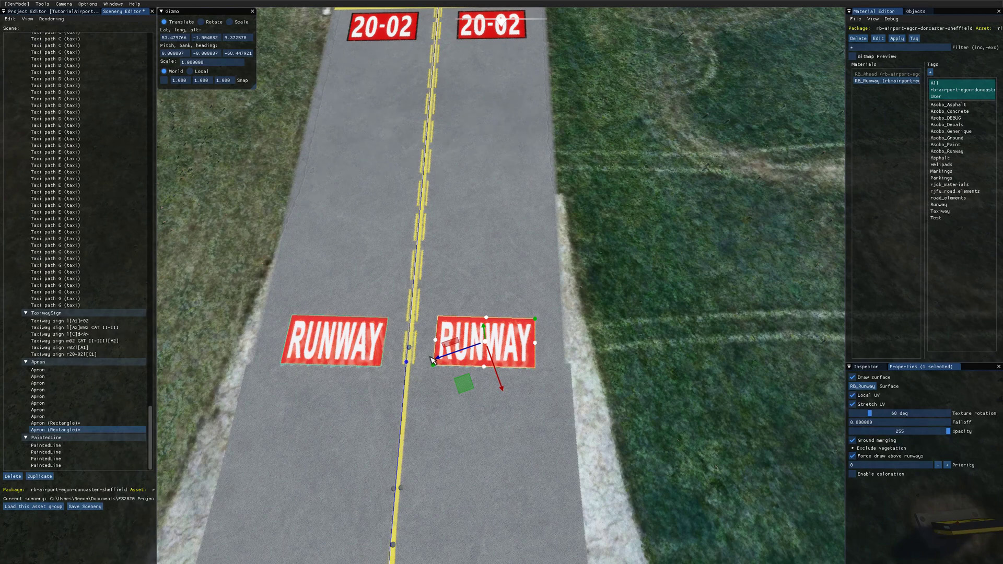
key("w")
right_click_drag(561, 361, 573, 360)
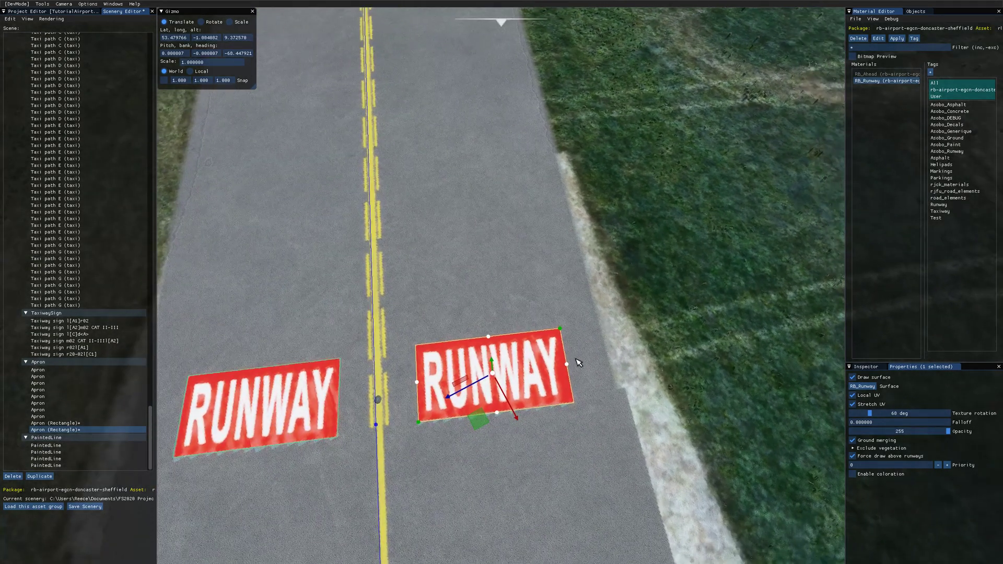
Step: Change the duplicated apron's surface material to RB_Ahead
left_click(883, 77)
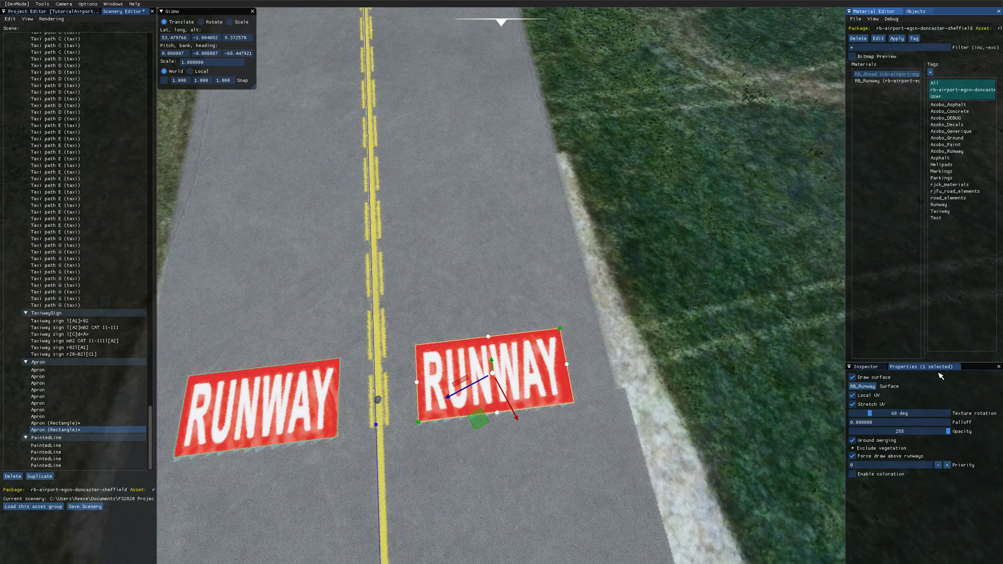
left_click(863, 387)
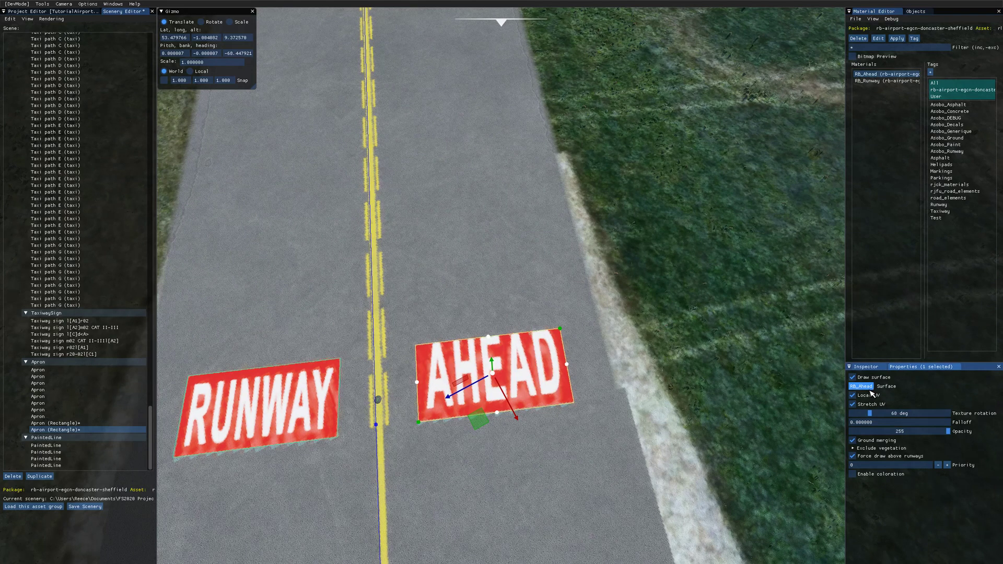
right_click_drag(527, 375, 521, 372)
key("a")
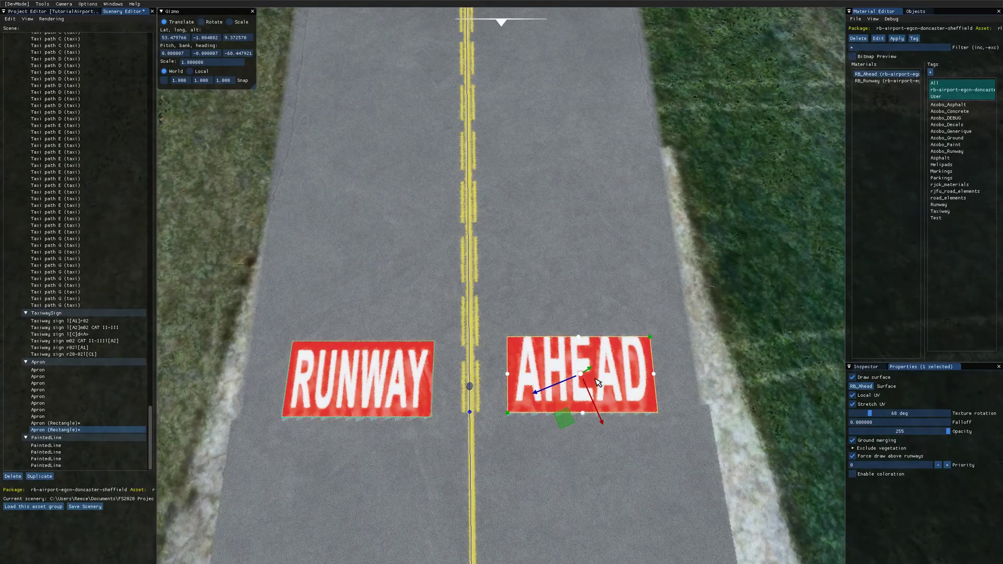
Step: Narrow the AHEAD apron from its outer edge and reposition it beside the centreline, level with the RUNWAY marking
left_click(653, 374)
left_click_drag(640, 421, 616, 424)
left_click_drag(548, 417, 474, 423)
left_click(557, 377)
mouse_move(544, 422)
left_mouse_down()
mouse_move(532, 424)
mouse_move(540, 425)
left_mouse_up()
left_click_drag(473, 431, 552, 424)
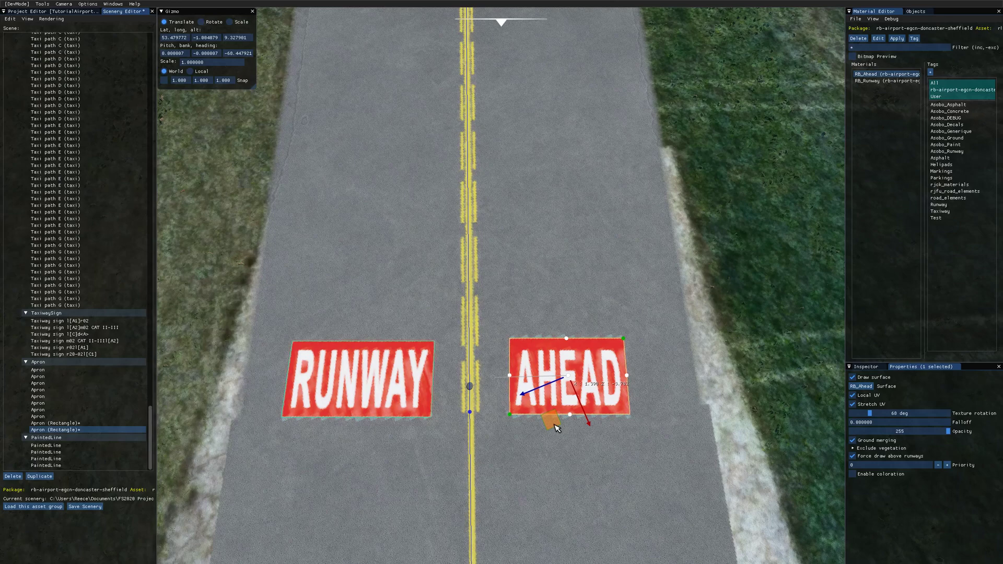
Step: Deselect the AHEAD apron and save the scenery
left_click(444, 467)
scroll(443, 466, "down", 3)
mouse_move(443, 466)
right_mouse_down()
mouse_move(514, 423)
mouse_move(427, 461)
right_mouse_up()
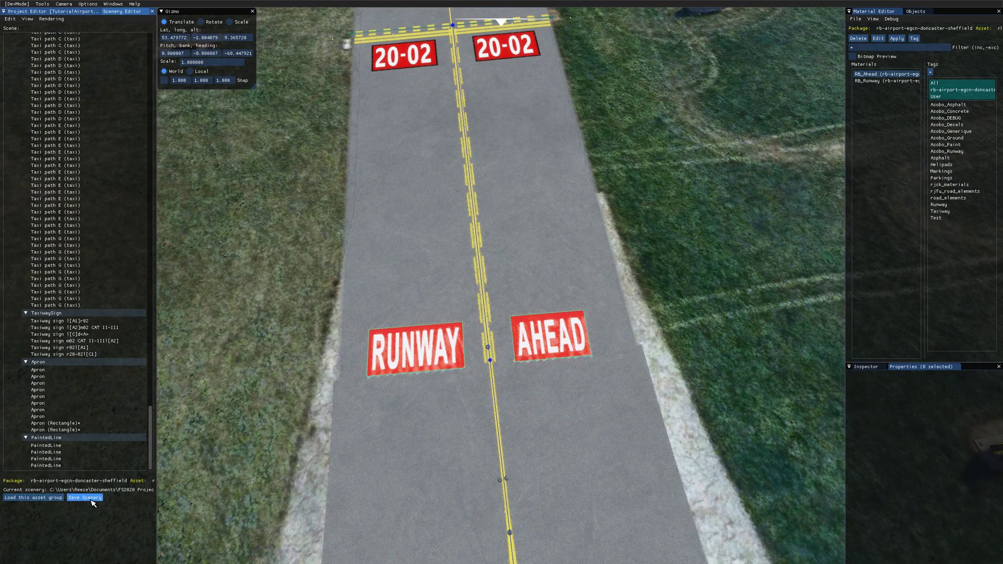
left_click(92, 501)
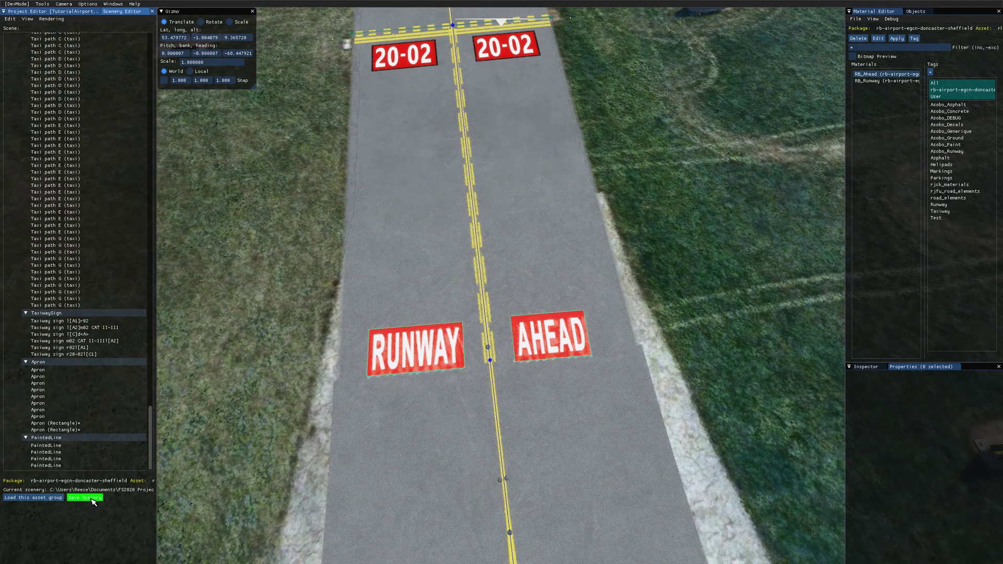
Step: Select the rb-airport-egcn-doncaster-sheffield package in the project and build it
left_click(47, 10)
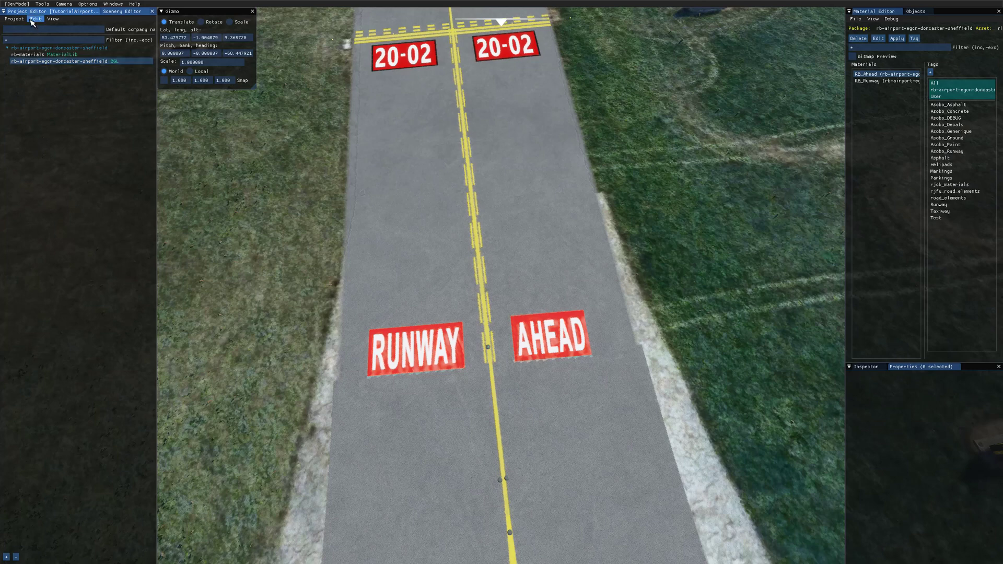
left_click(14, 18)
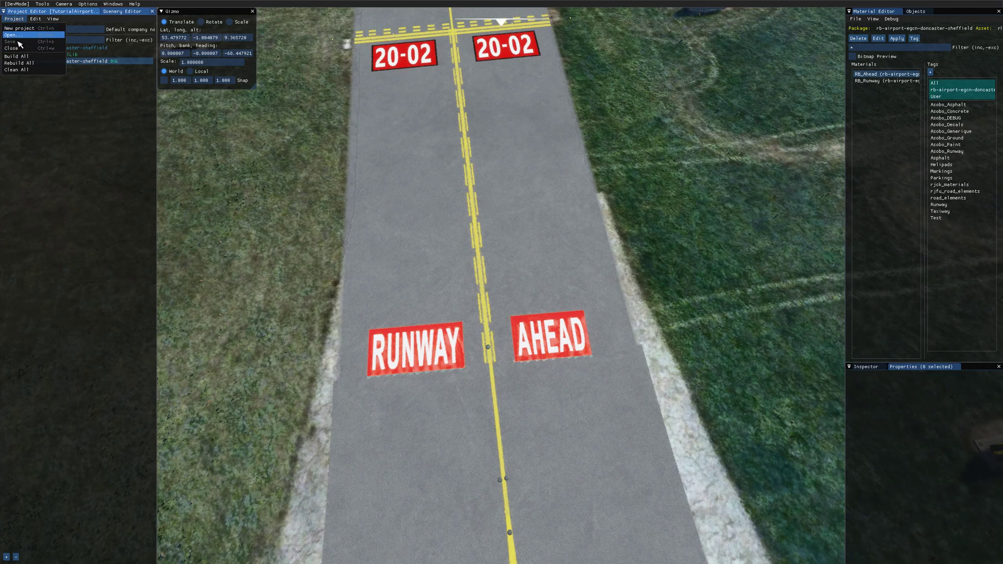
left_click(120, 122)
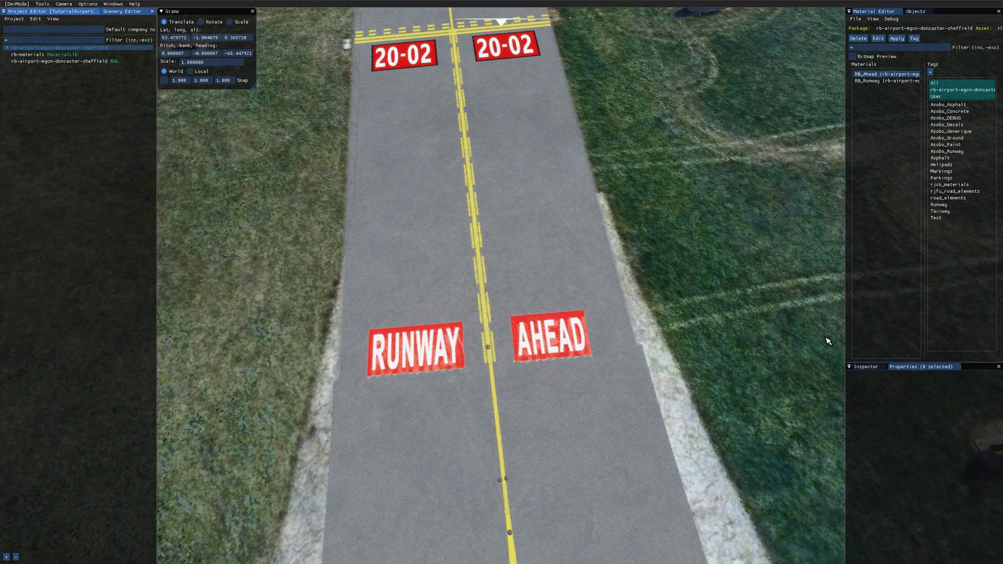
left_click(865, 367)
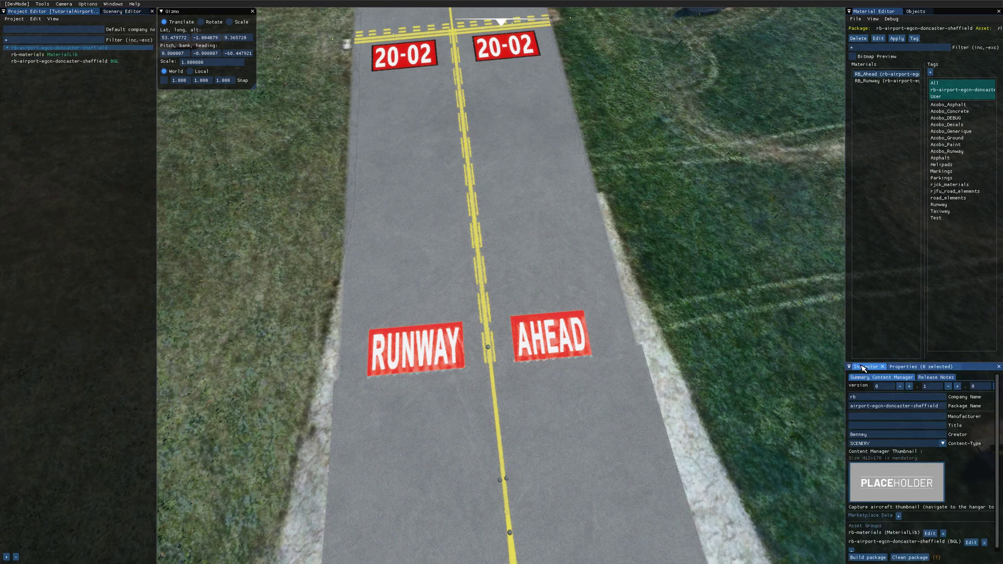
left_click(868, 558)
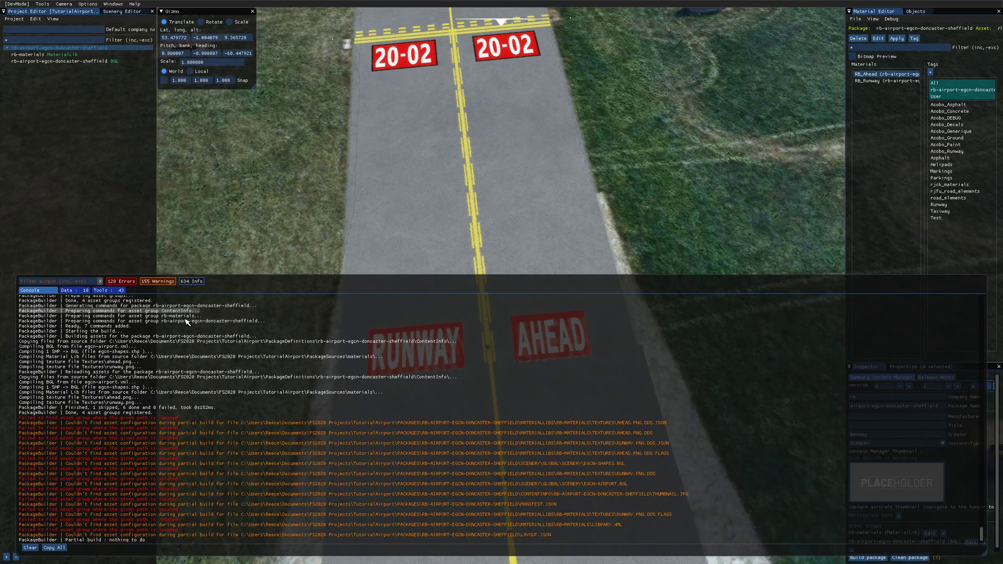